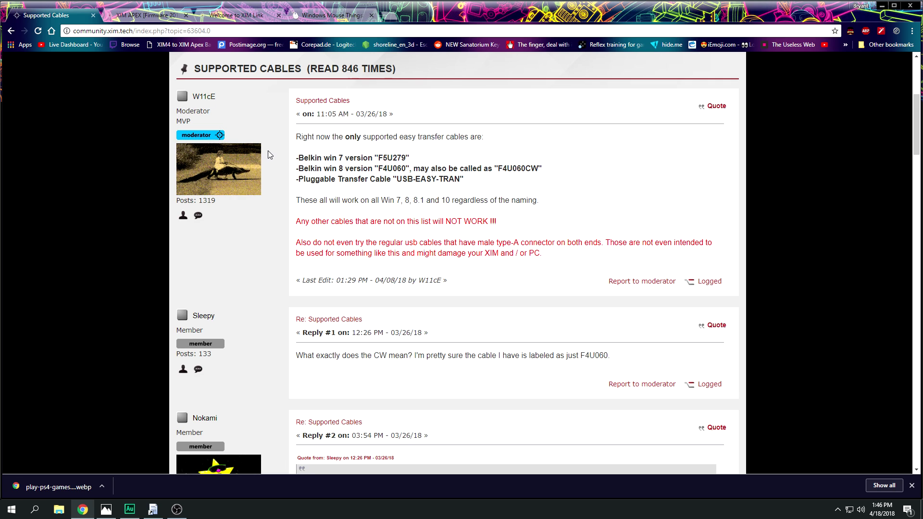
# Step: Go through the XIM APEX, Welcome to XIM Link and mouse acceleration fix Chrome tabs
pyautogui.click(120, 14)
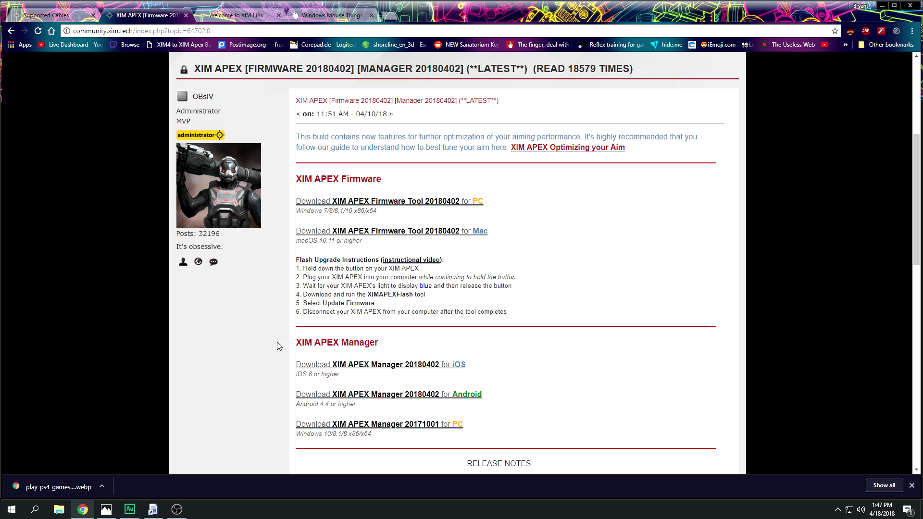
pyautogui.click(244, 15)
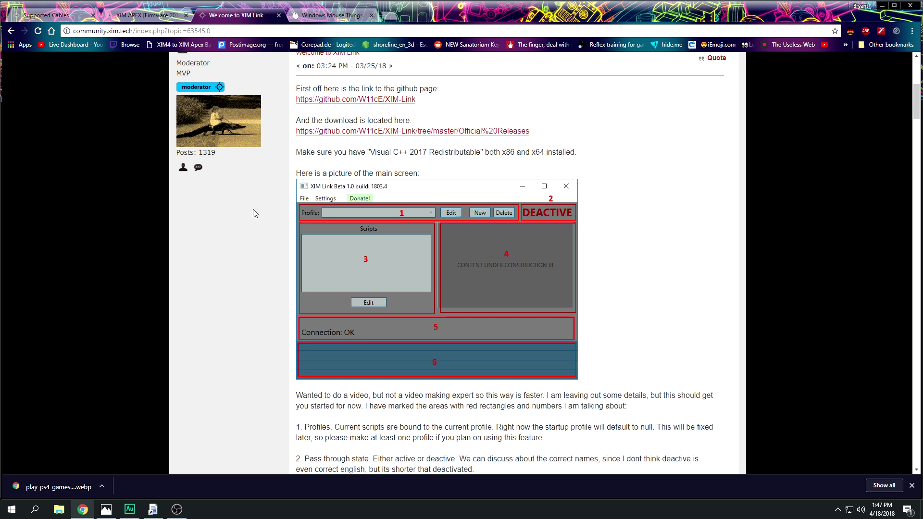
pyautogui.click(321, 18)
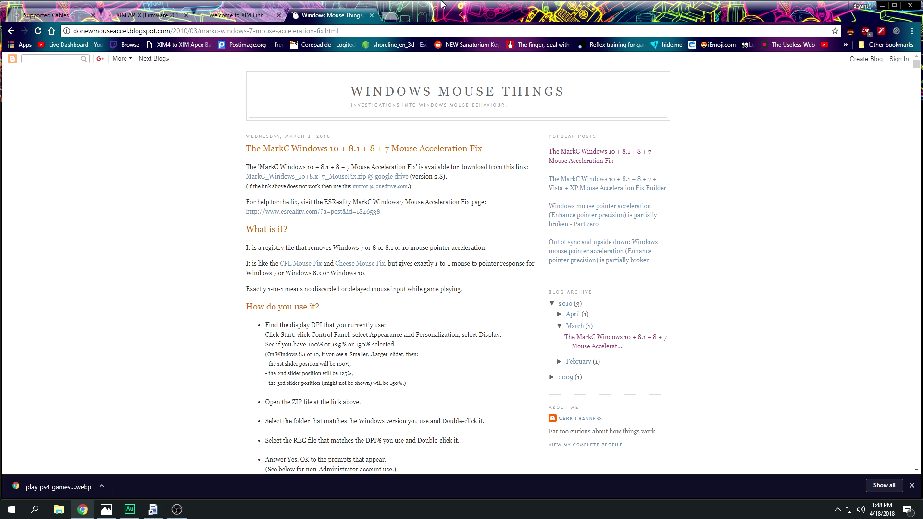
pyautogui.click(881, 6)
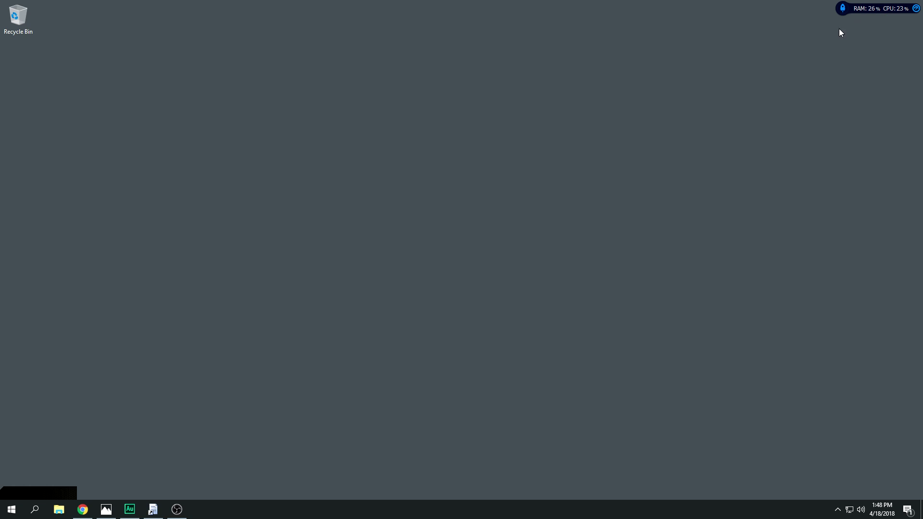
pyautogui.click(107, 506)
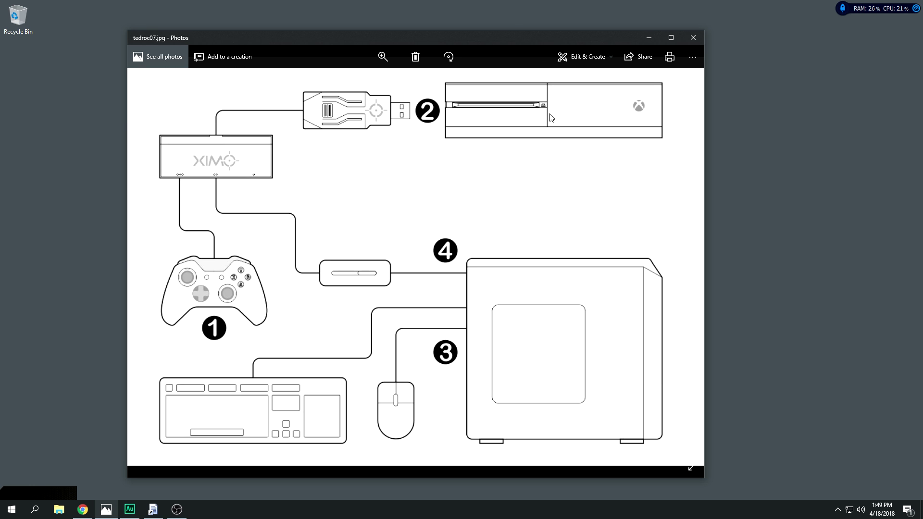
pyautogui.click(648, 41)
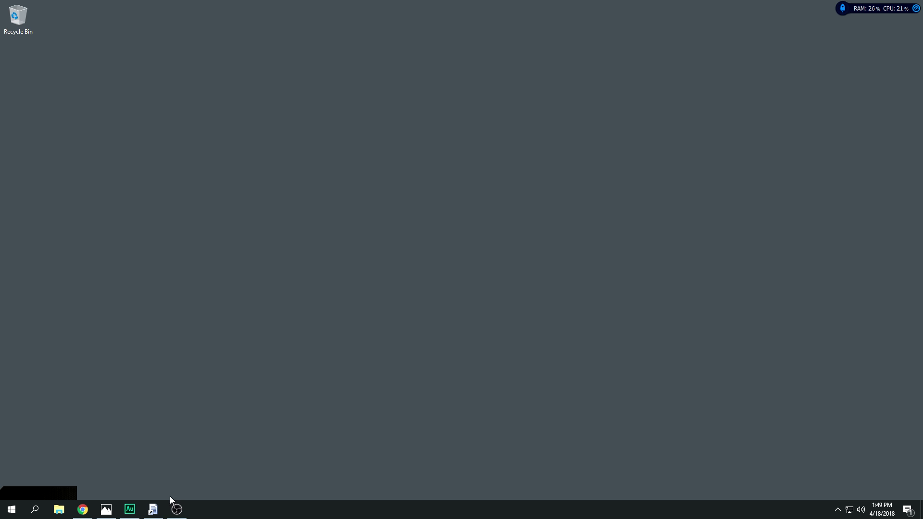
pyautogui.moveTo(152, 510)
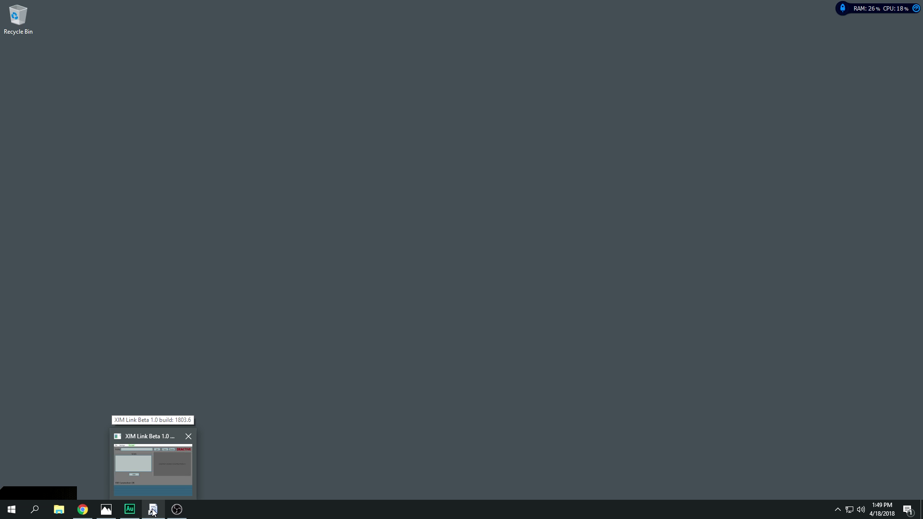
# Step: Close XIM Link and relaunch it from the Start menu
pyautogui.click(152, 513)
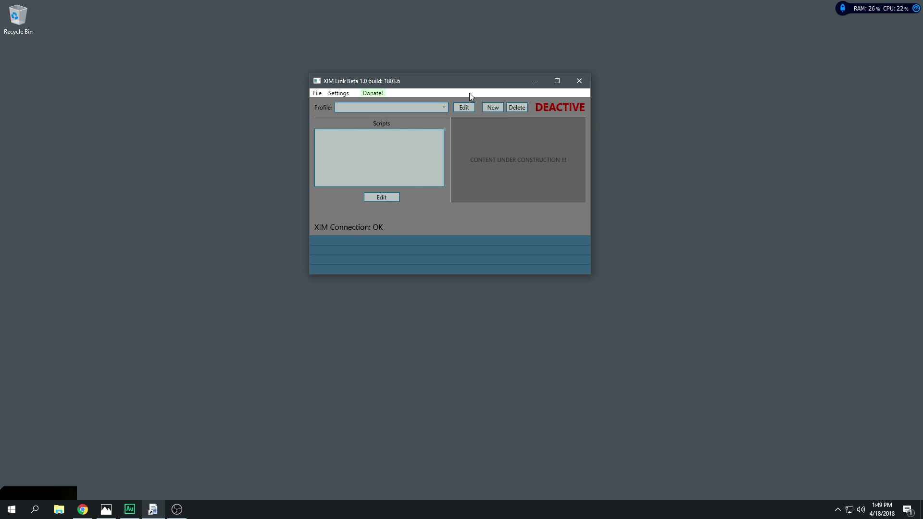
pyautogui.click(579, 82)
pyautogui.click(12, 509)
pyautogui.click(44, 369)
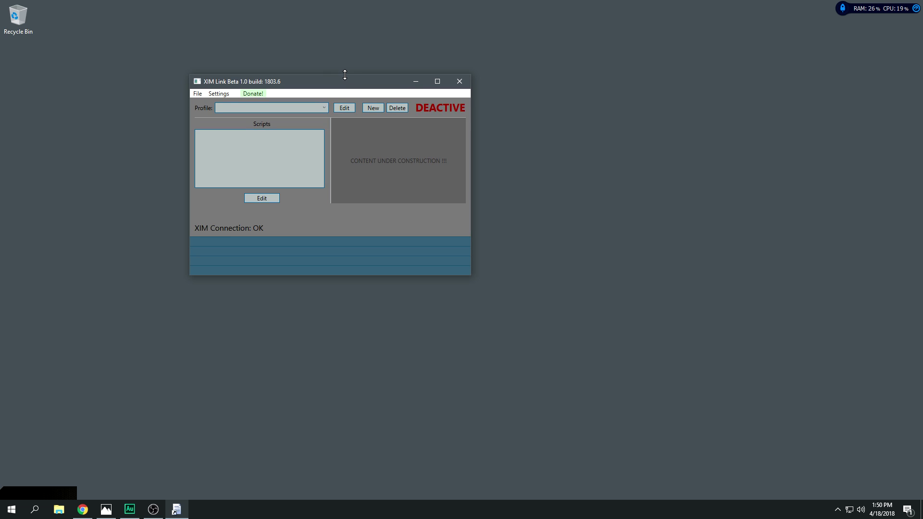
# Step: Move the XIM Link window up and right and show its Settings menu
pyautogui.moveTo(314, 84); pyautogui.dragTo(391, 75)
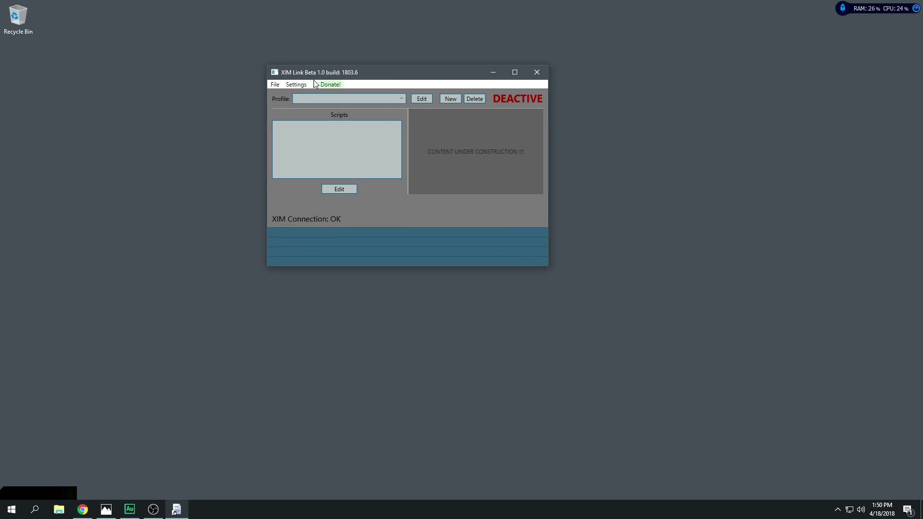
pyautogui.click(301, 85)
pyautogui.click(393, 114)
pyautogui.click(295, 84)
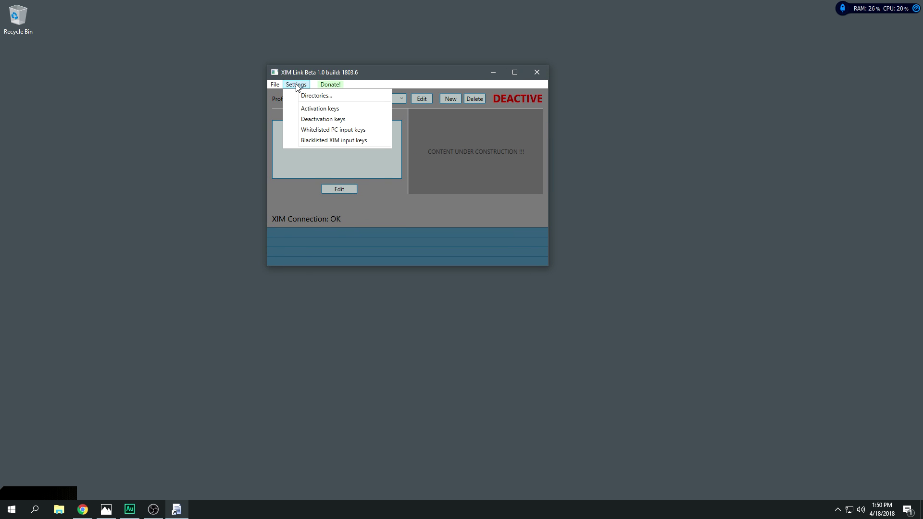
# Step: Confirm PAUSE is set as the activation key under Settings > Activation keys
pyautogui.click(321, 110)
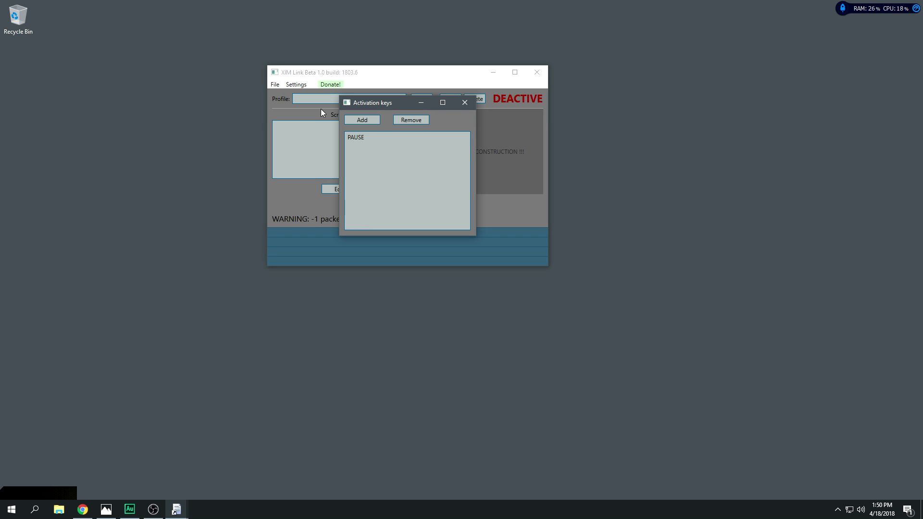
pyautogui.click(369, 136)
pyautogui.click(468, 106)
# Step: Toggle pass-through to ACTIVE and back to DEACTIVE, then move the window down-right
pyautogui.press('Pause')
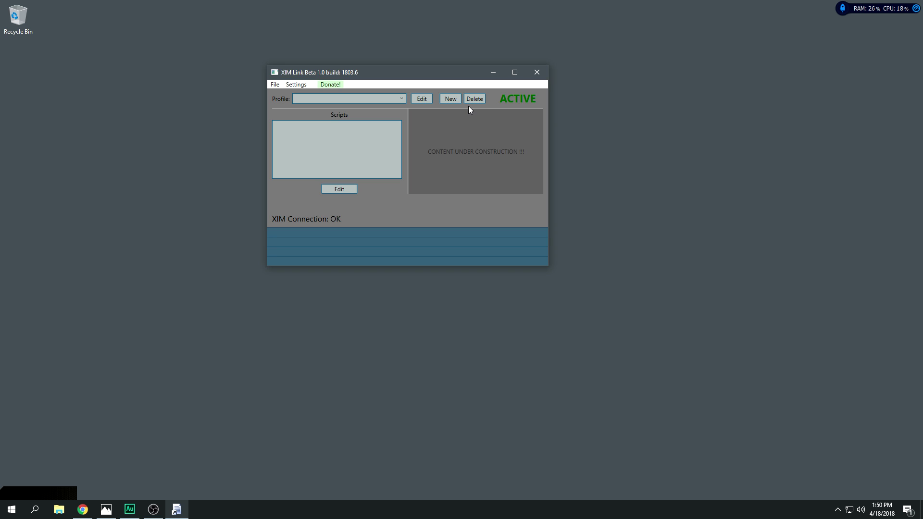
pyautogui.press('F12')
pyautogui.moveTo(435, 74); pyautogui.dragTo(471, 125)
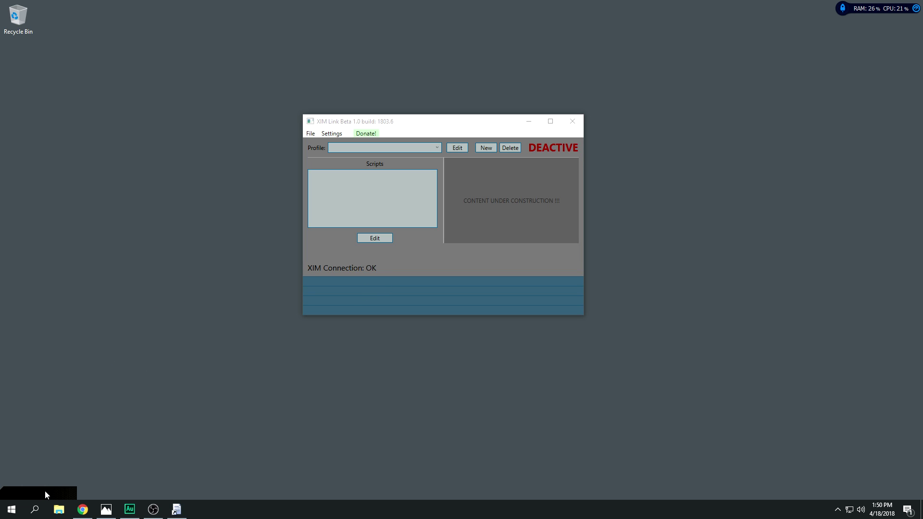
# Step: Test Tab, 3 and F key presses on Synapse's keyboard view
pyautogui.press('Tab')
pyautogui.press('3')
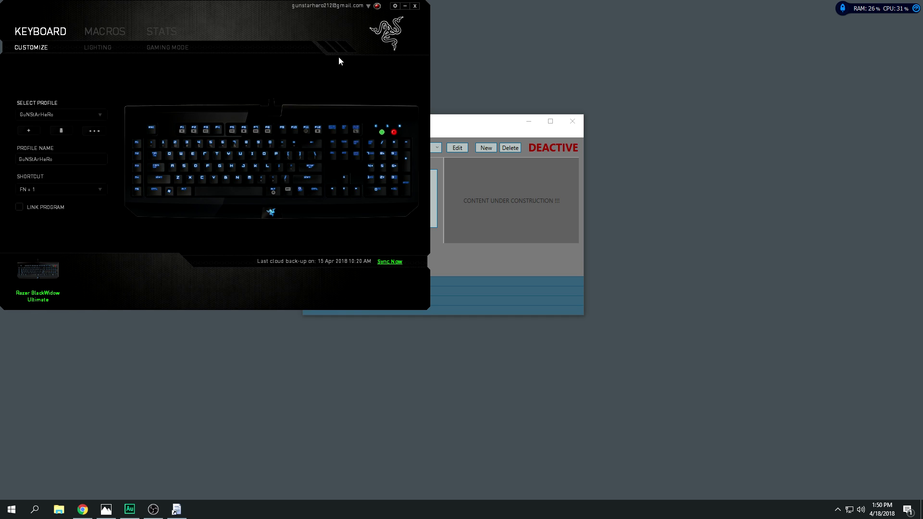
pyautogui.press('f')
# Step: Close Razer Synapse and launch Logitech Gaming Software from the Start menu
pyautogui.click(414, 6)
pyautogui.press('super')
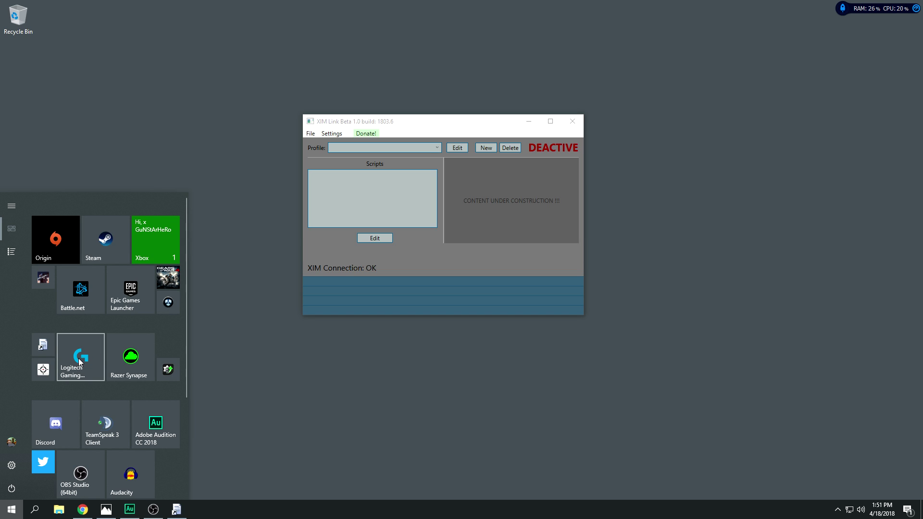
pyautogui.click(80, 360)
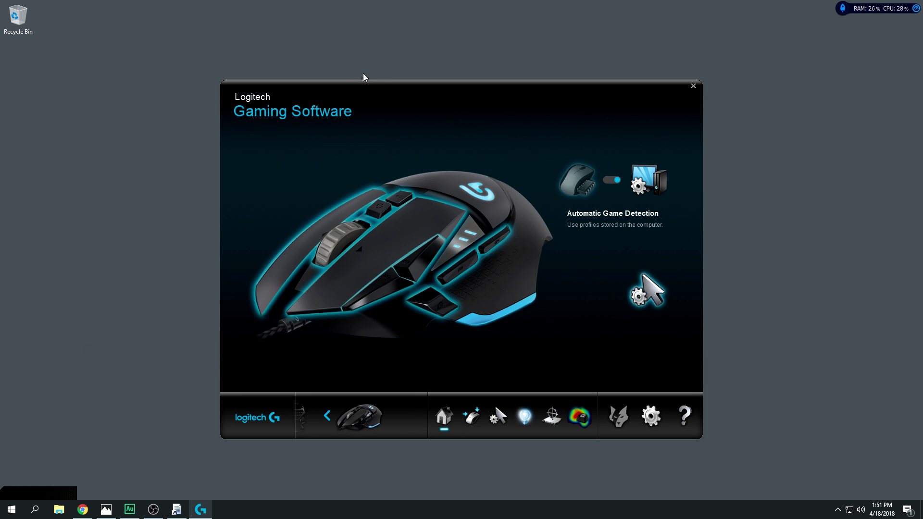
# Step: Move the Logitech window up-left and switch the device carousel to the G13
pyautogui.moveTo(385, 87); pyautogui.dragTo(370, 69)
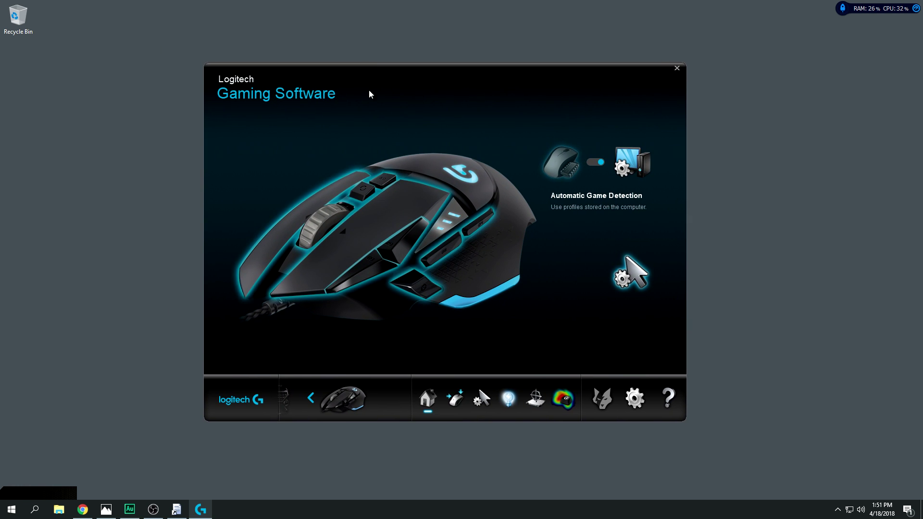
pyautogui.click(312, 401)
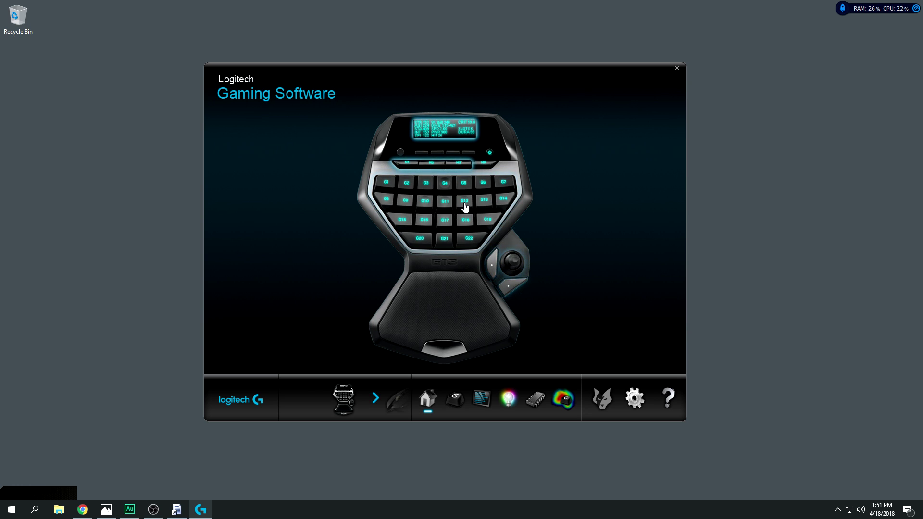
# Step: Set the G13 to Default Profile, then show the G502's button assignments
pyautogui.click(454, 400)
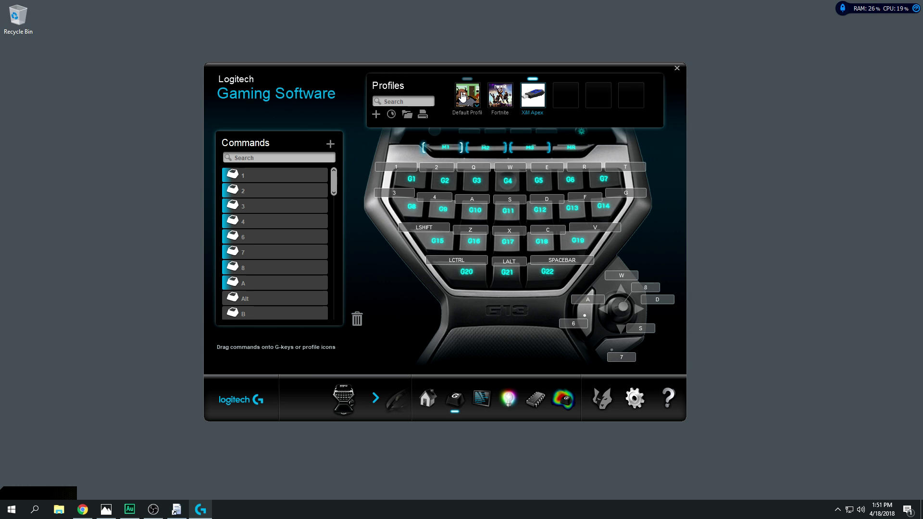
pyautogui.click(464, 97)
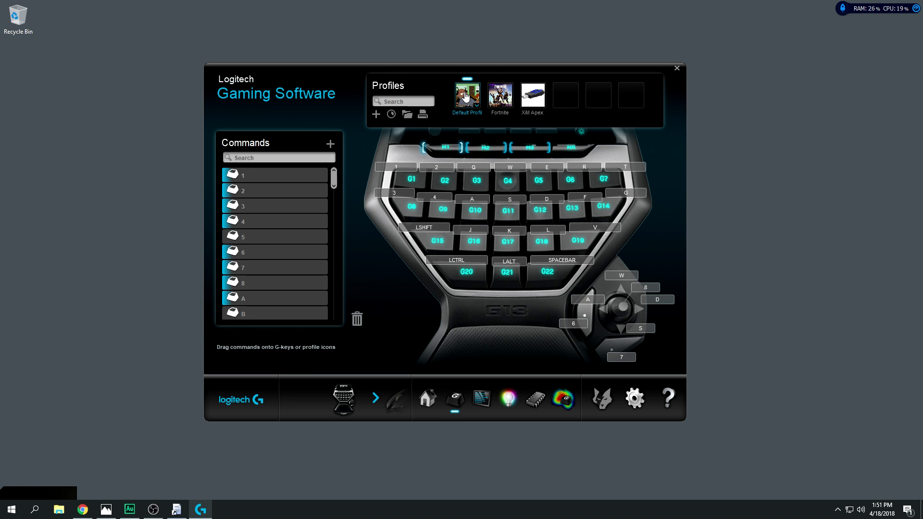
pyautogui.click(375, 398)
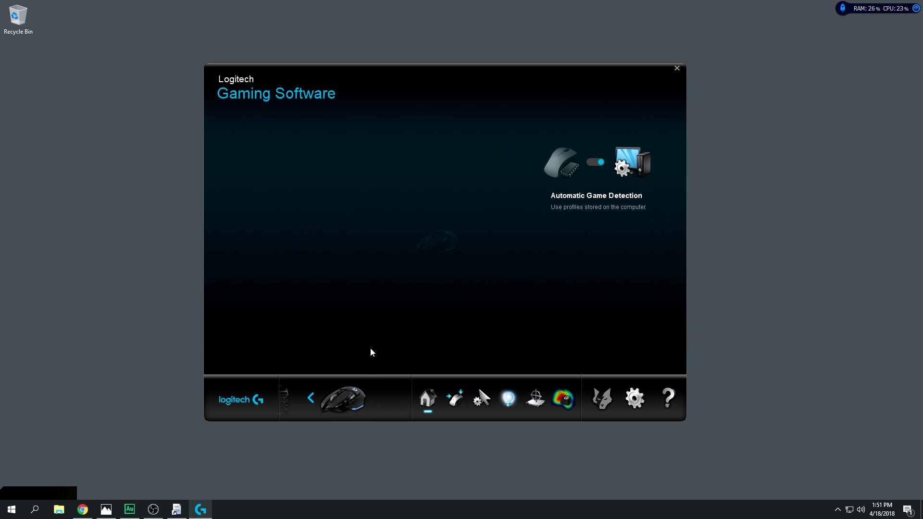
pyautogui.click(441, 253)
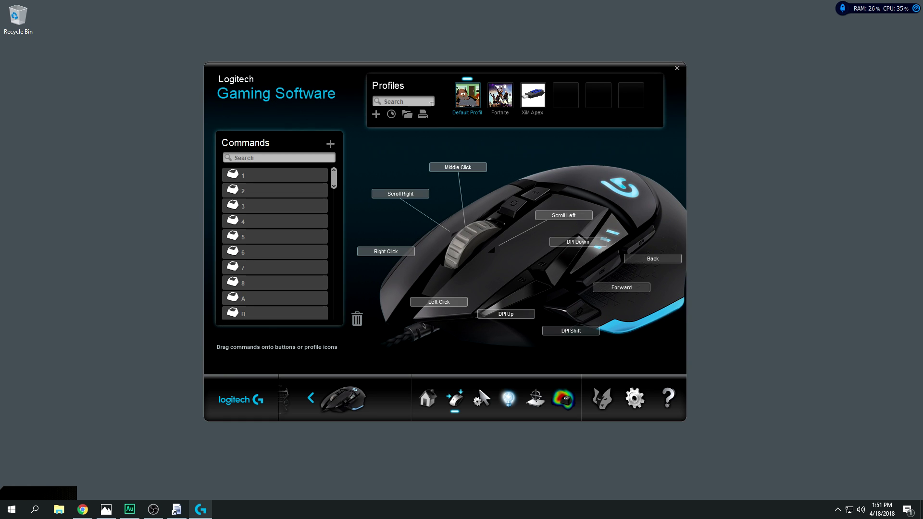
# Step: Activate the XiM Apex profile for the G502 after briefly selecting Fortnite
pyautogui.click(502, 96)
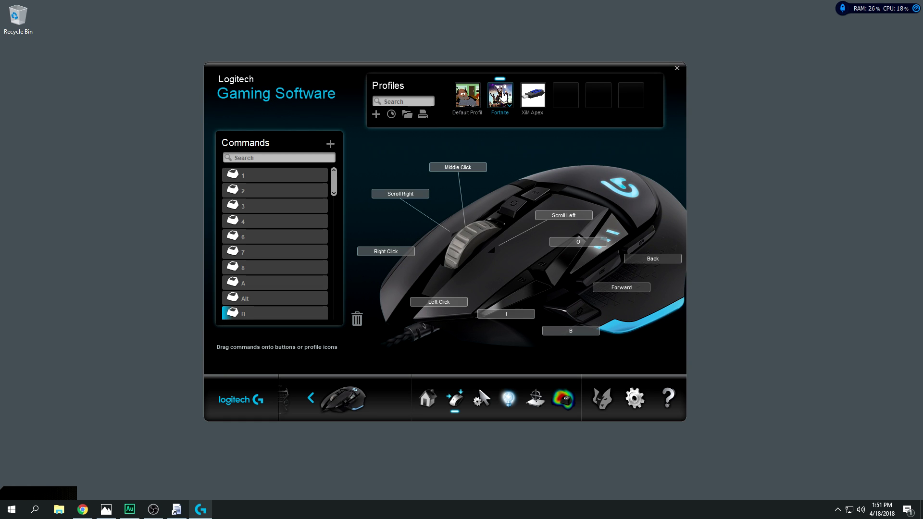
pyautogui.click(532, 95)
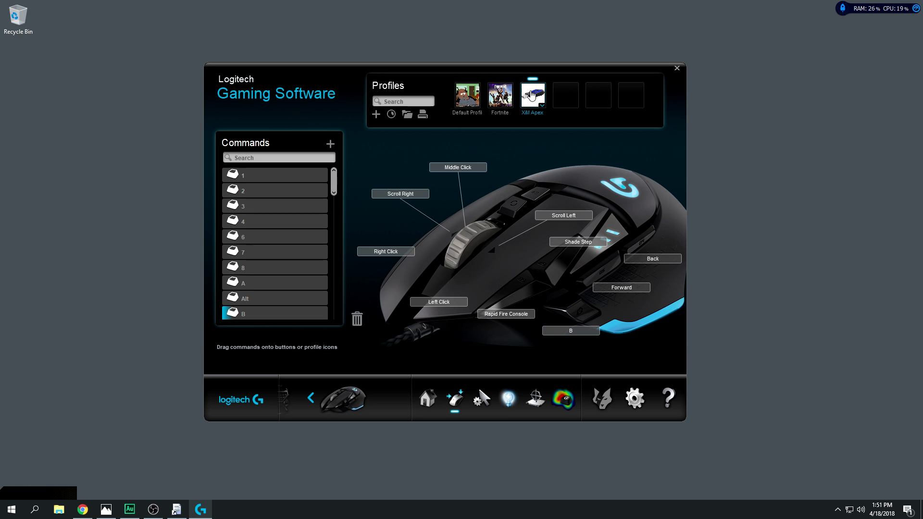
pyautogui.click(542, 105)
pyautogui.click(559, 200)
pyautogui.rightClick(535, 95)
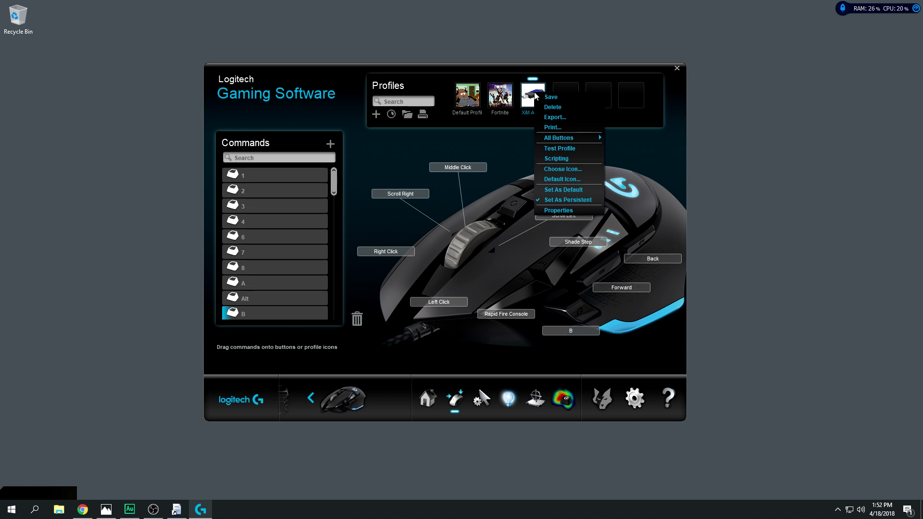
pyautogui.click(533, 92)
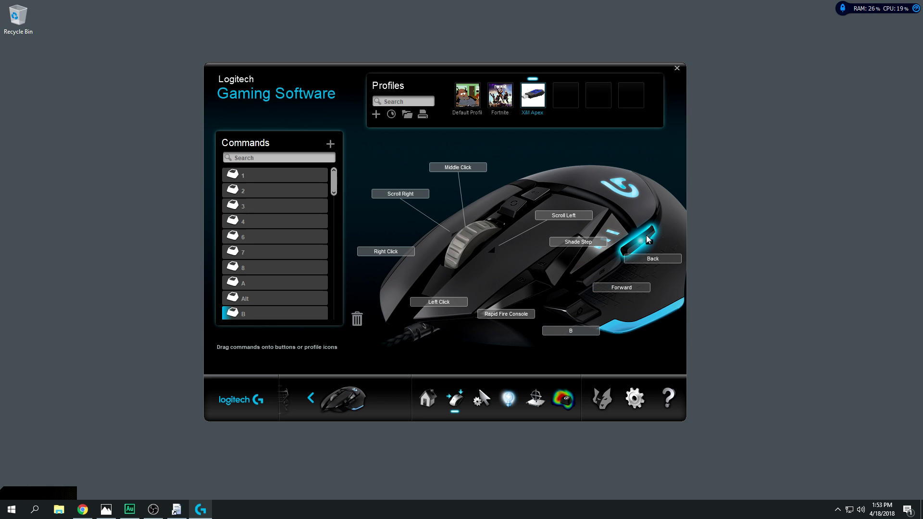
pyautogui.moveTo(472, 69); pyautogui.dragTo(438, 41)
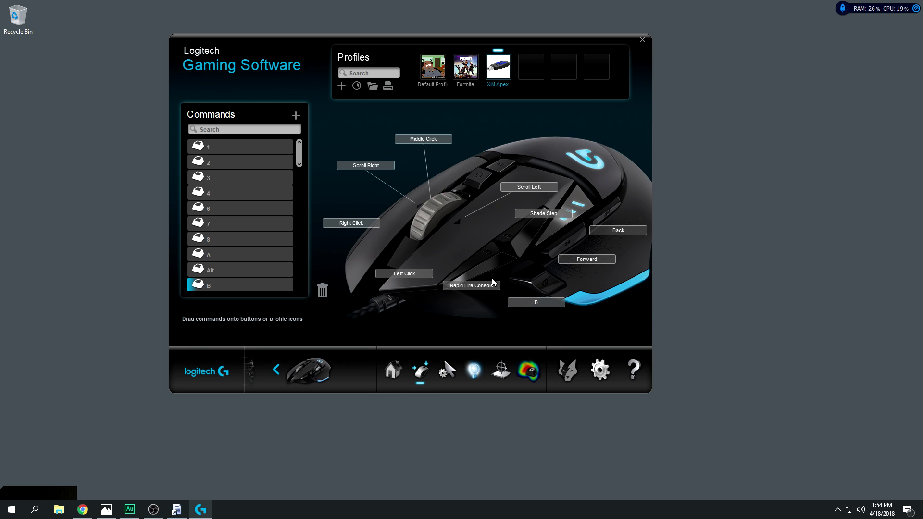
# Step: Check the G502 pointer DPI levels of 500 and 12000, then open Windows Settings
pyautogui.moveTo(488, 267)
pyautogui.click(447, 372)
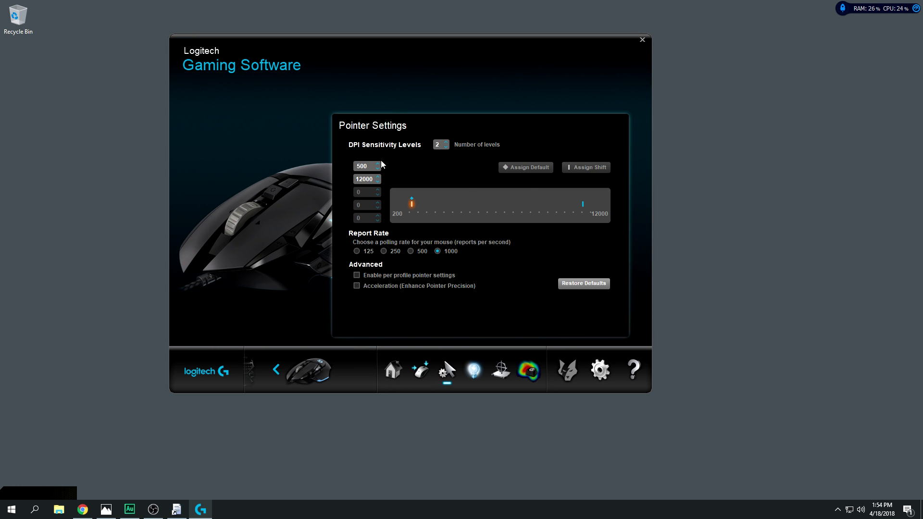
pyautogui.click(370, 166)
pyautogui.click(365, 179)
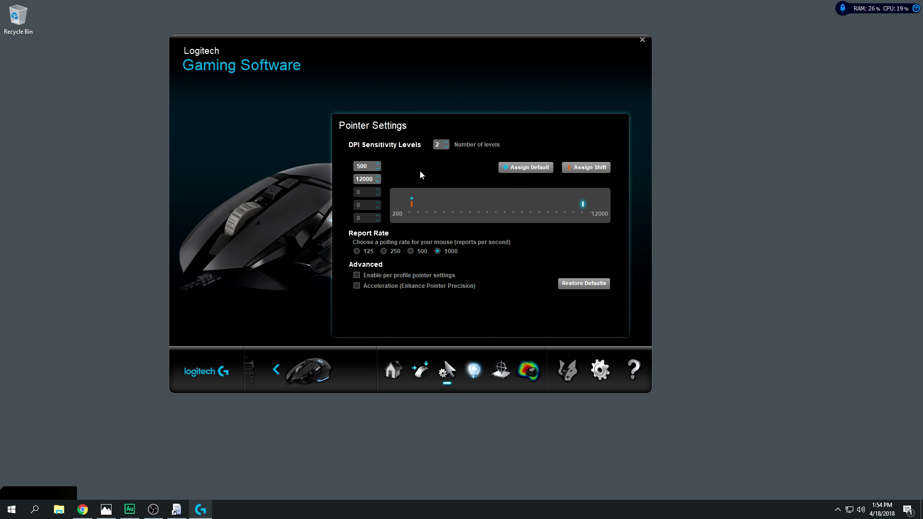
pyautogui.click(365, 165)
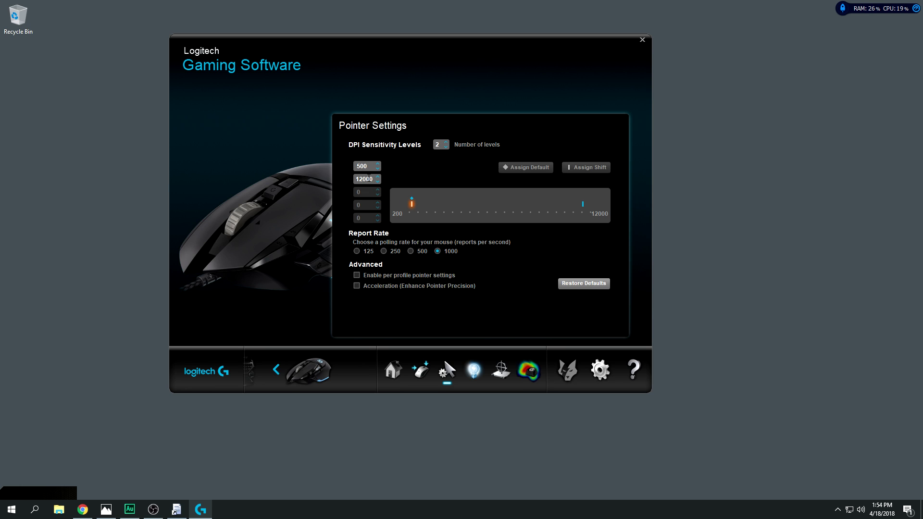
pyautogui.click(364, 179)
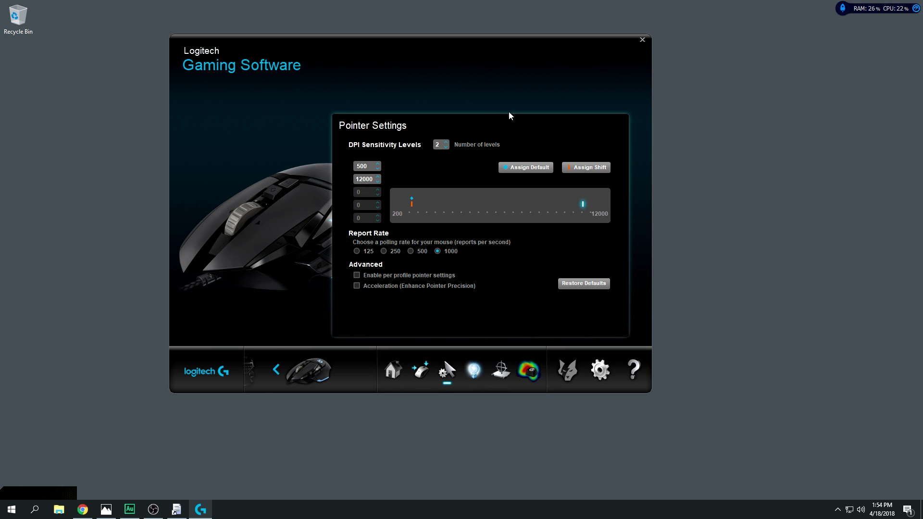
pyautogui.click(379, 166)
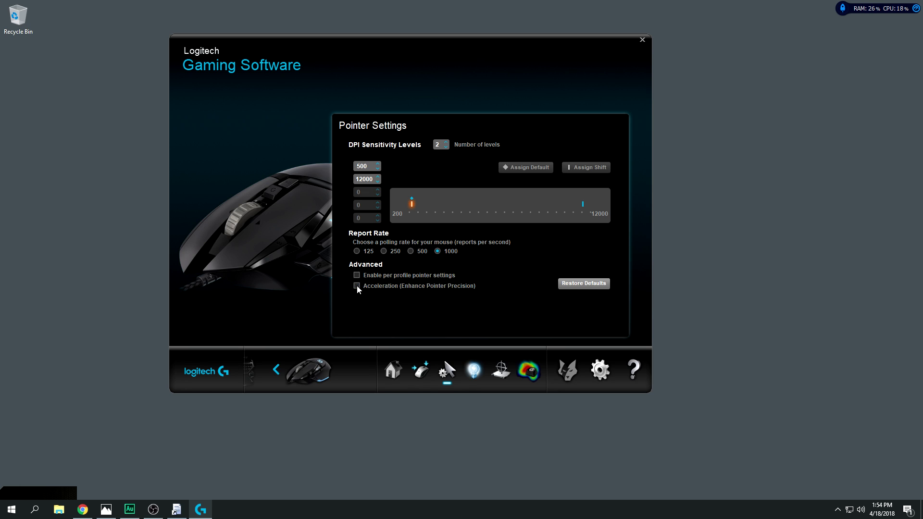
pyautogui.click(17, 512)
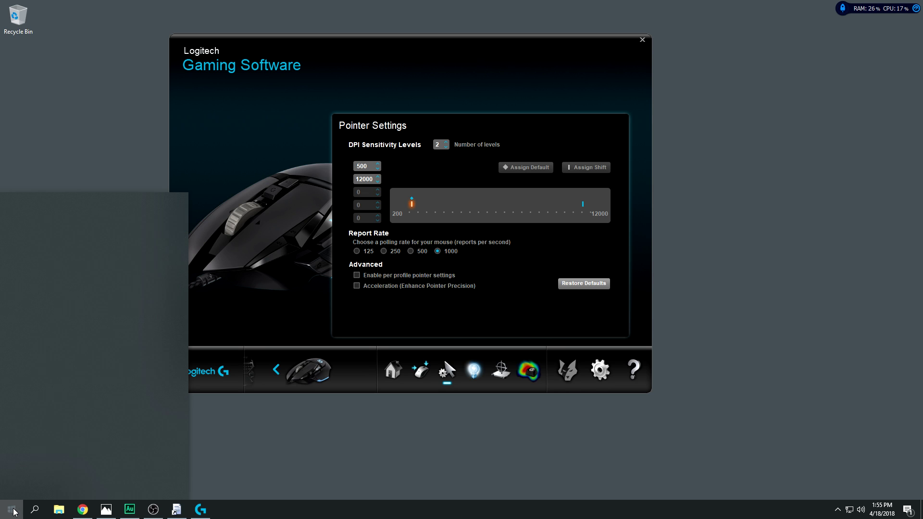
pyautogui.click(12, 465)
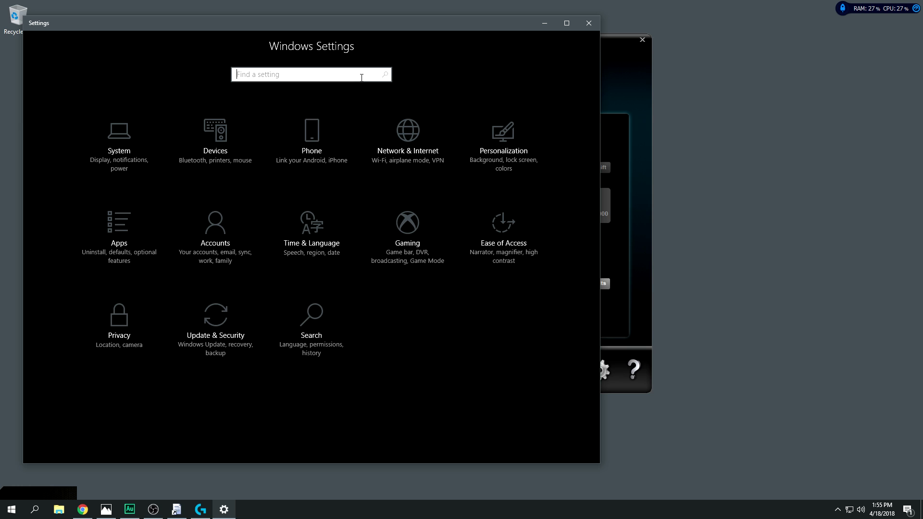
# Step: Search 'mouse' and reach the Pointer Options tab of the additional mouse properties
pyautogui.write('mouse')
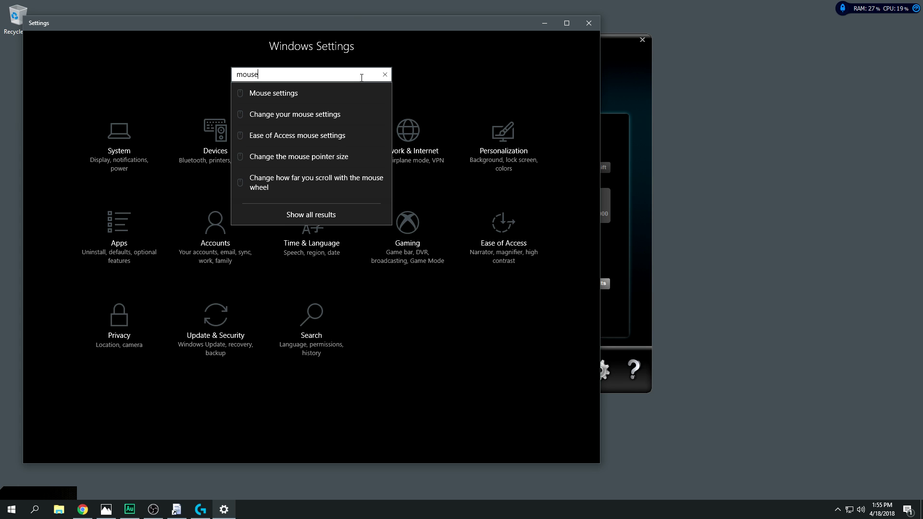
pyautogui.click(291, 92)
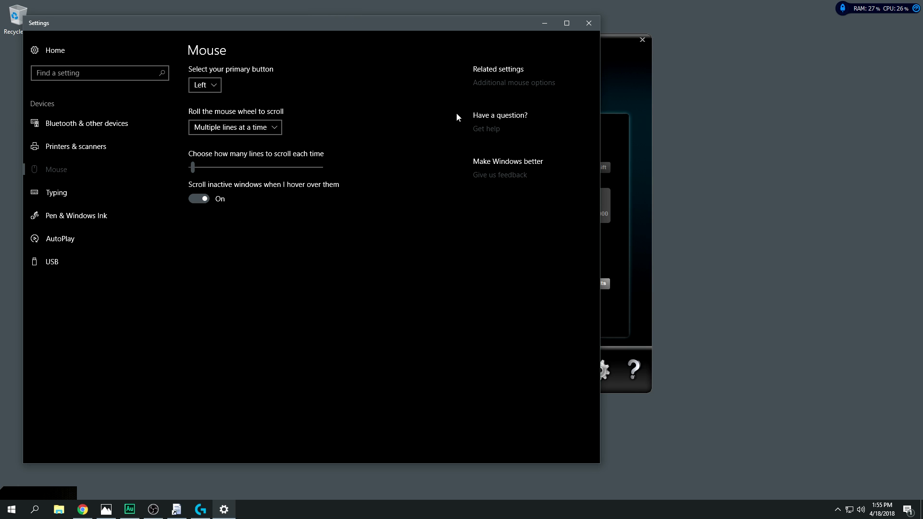
pyautogui.click(491, 84)
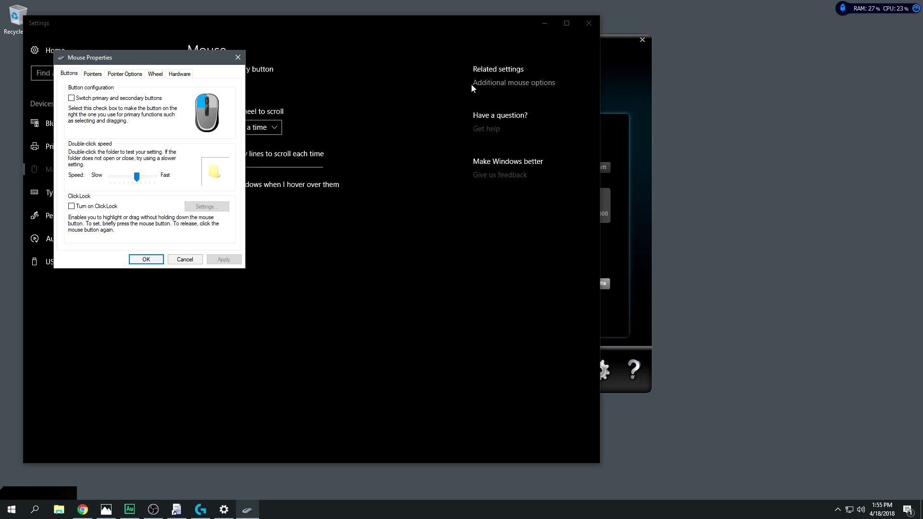
pyautogui.click(123, 75)
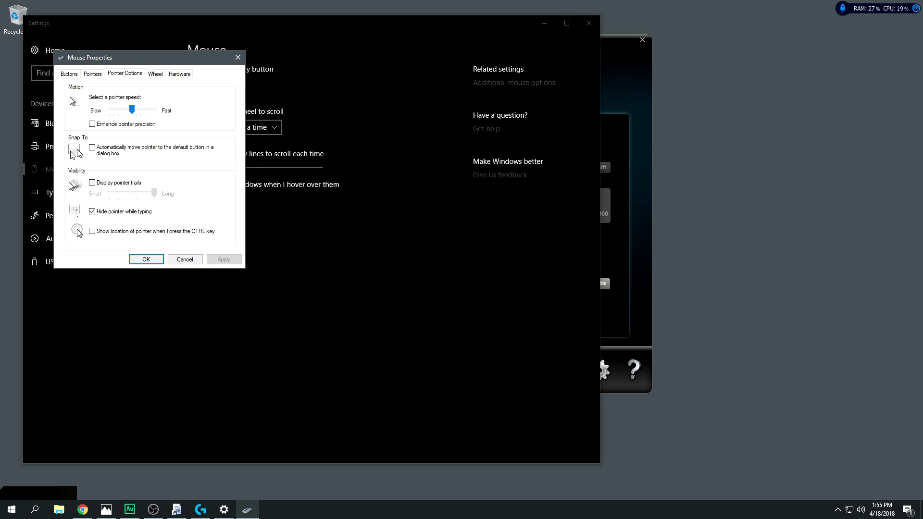
# Step: Toggle Enhance pointer precision, close the dialog without applying, and exit Windows Settings
pyautogui.click(92, 124)
pyautogui.click(93, 124)
pyautogui.click(92, 125)
pyautogui.click(238, 58)
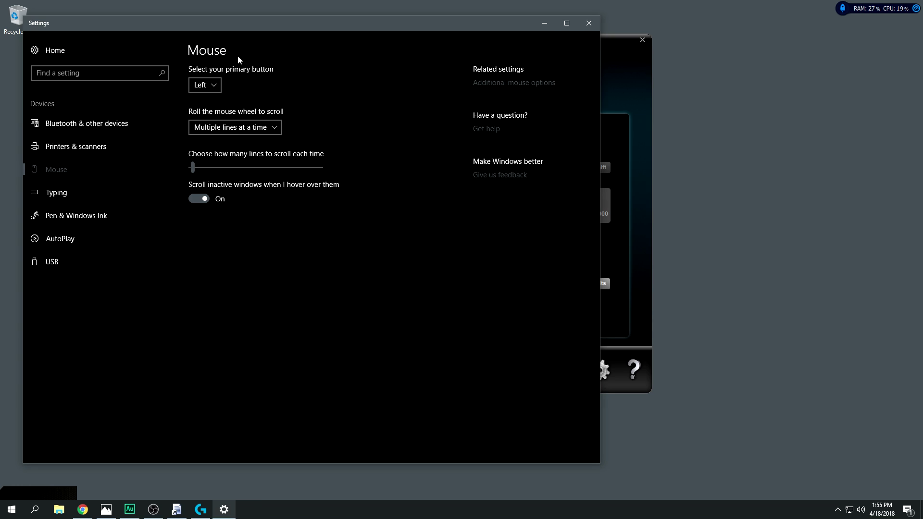
pyautogui.click(588, 23)
# Step: Shift the Logitech Gaming Software window slightly to the right
pyautogui.moveTo(535, 41); pyautogui.dragTo(596, 48)
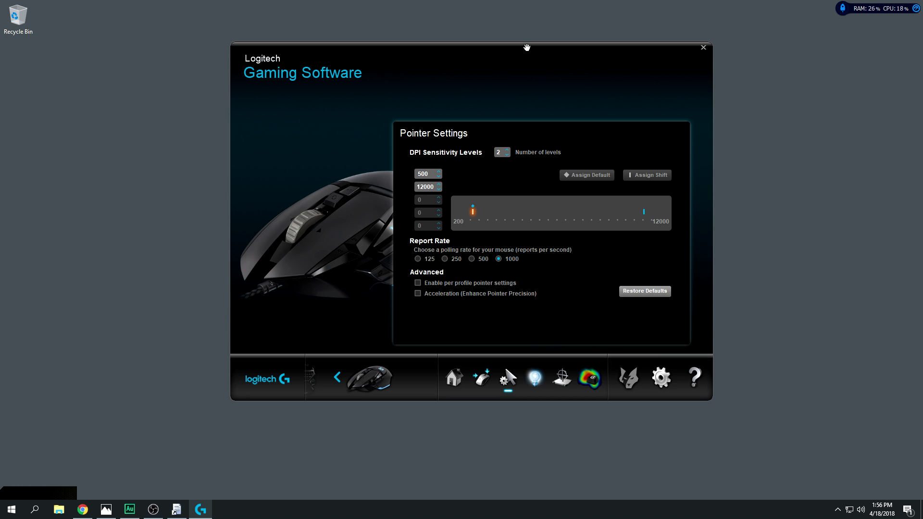
# Step: Review the Notification, Analytics and G502 settings, confirming firmware 88.2.17 is current, then close settings
pyautogui.click(661, 378)
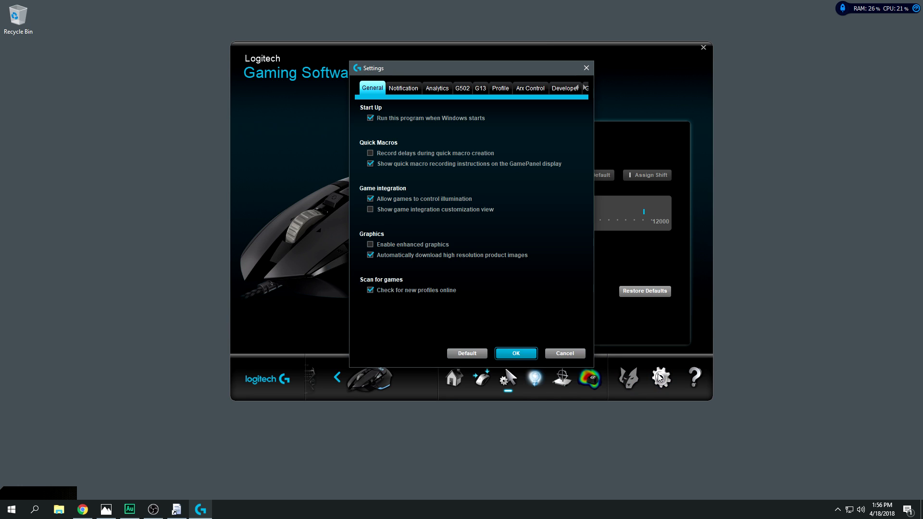
pyautogui.click(397, 85)
pyautogui.click(435, 88)
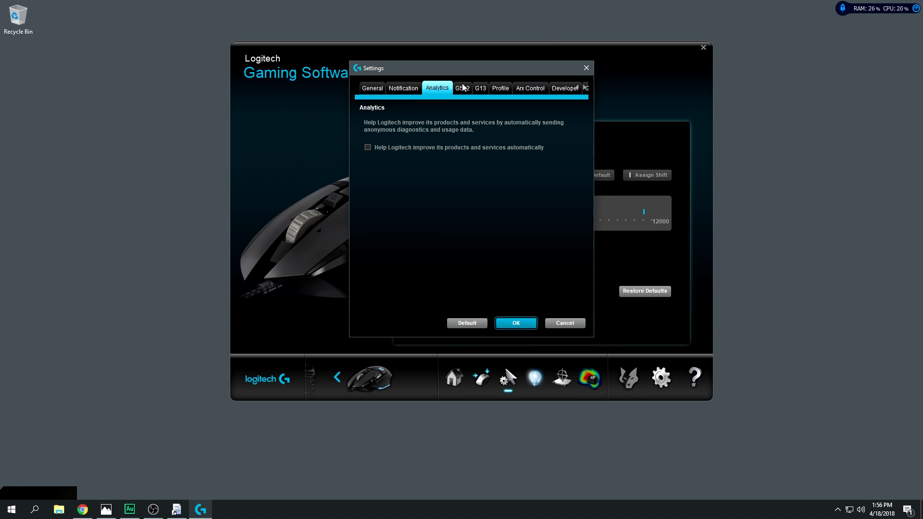
pyautogui.click(464, 88)
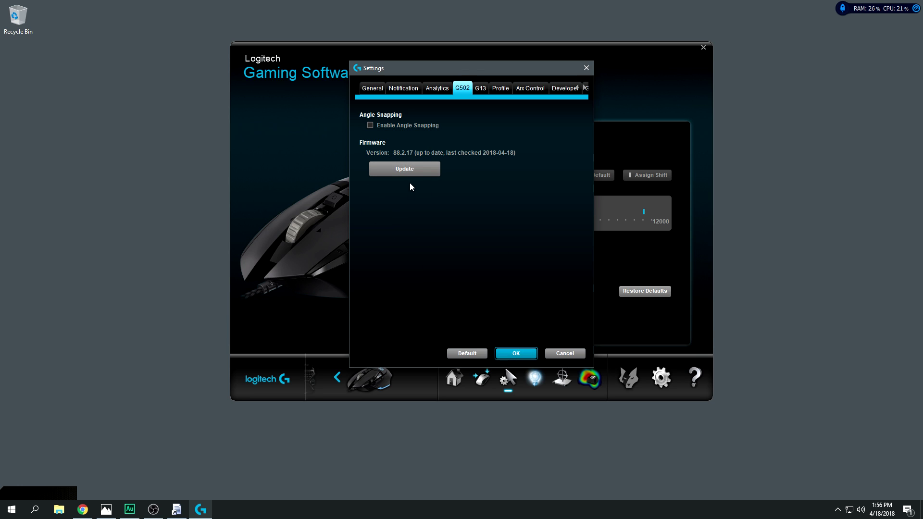
pyautogui.click(585, 68)
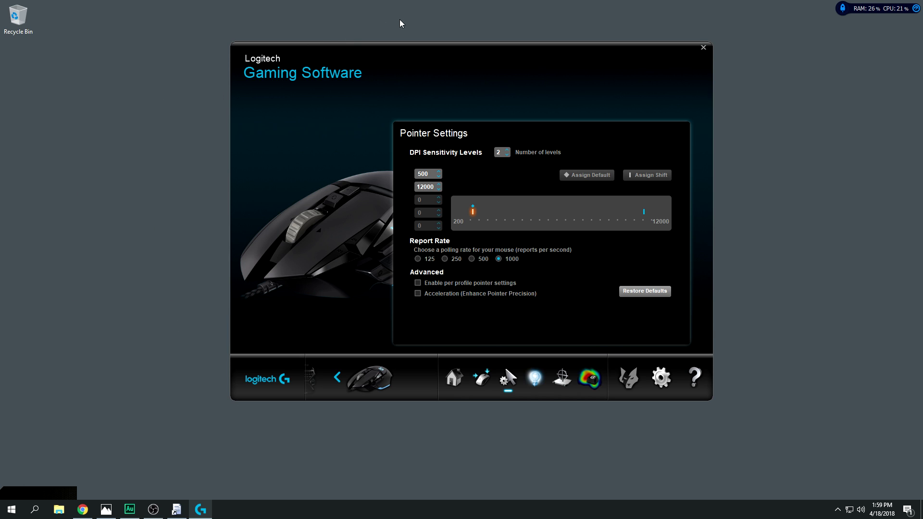
pyautogui.moveTo(498, 52); pyautogui.dragTo(487, 50)
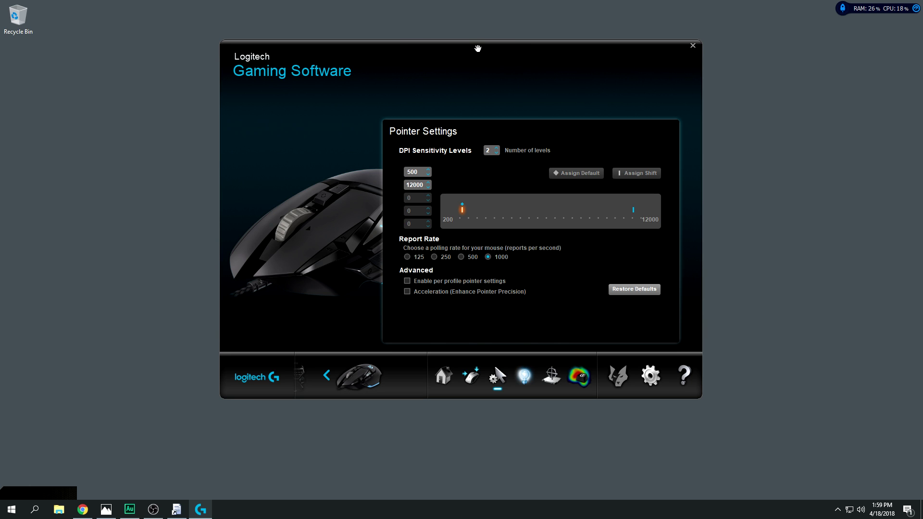
pyautogui.moveTo(479, 47); pyautogui.dragTo(456, 61)
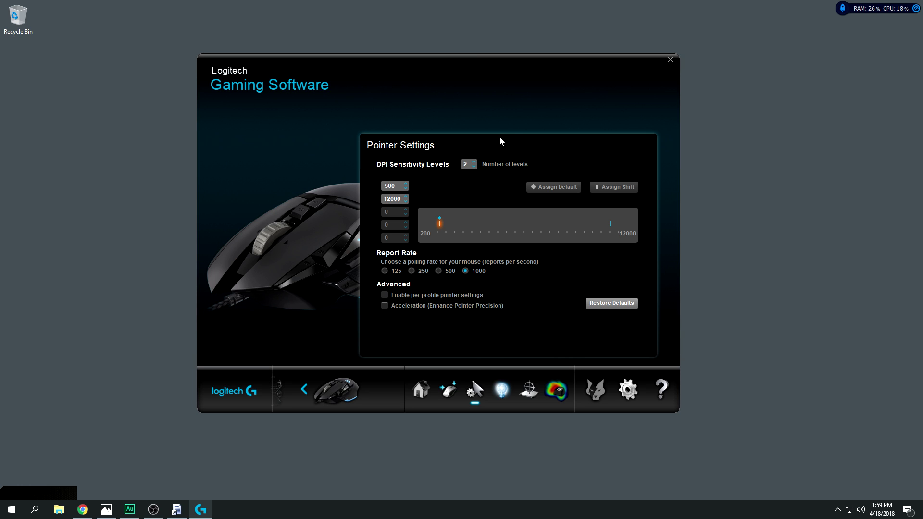
pyautogui.moveTo(462, 61)
pyautogui.mouseDown()
pyautogui.moveTo(493, 63)
pyautogui.moveTo(471, 55)
pyautogui.mouseUp()
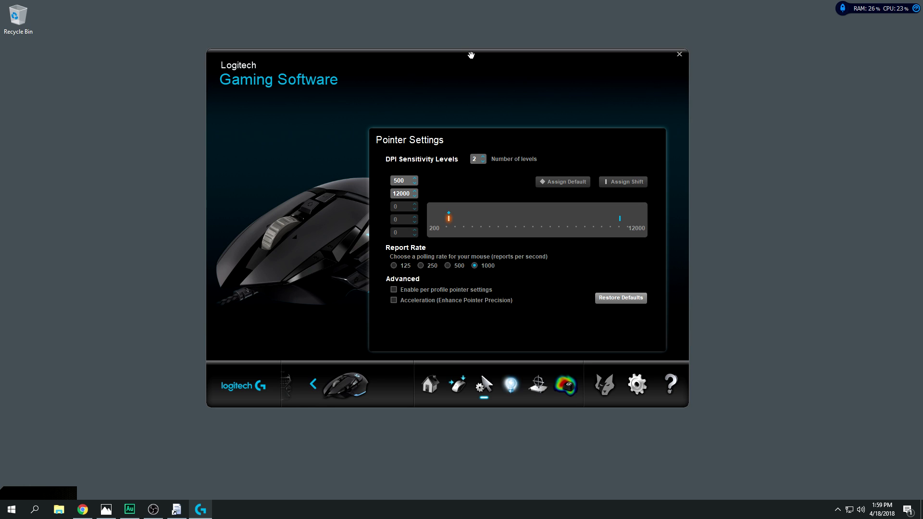